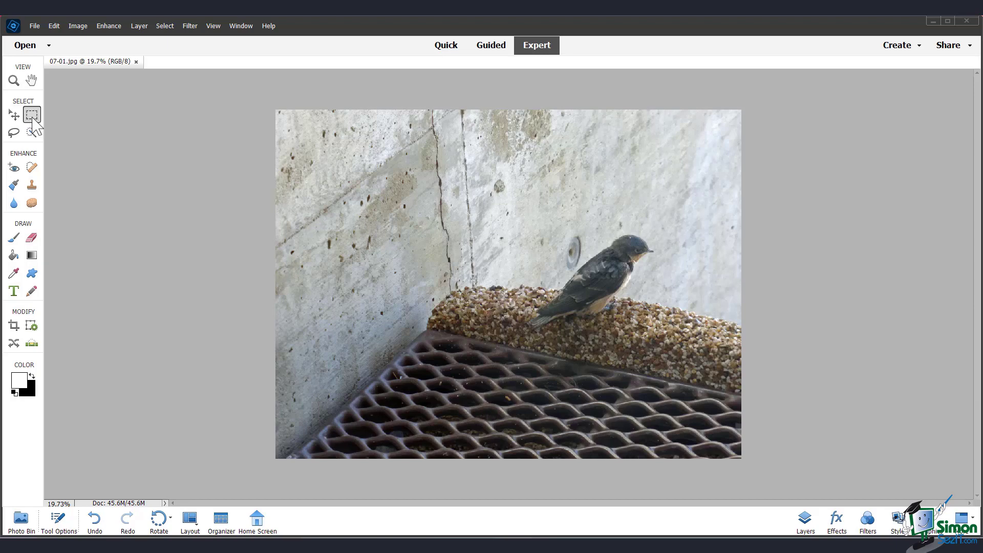
- Select a rectangular area covering most of the photo with the Rectangular Marquee tool
left_click(31, 116)
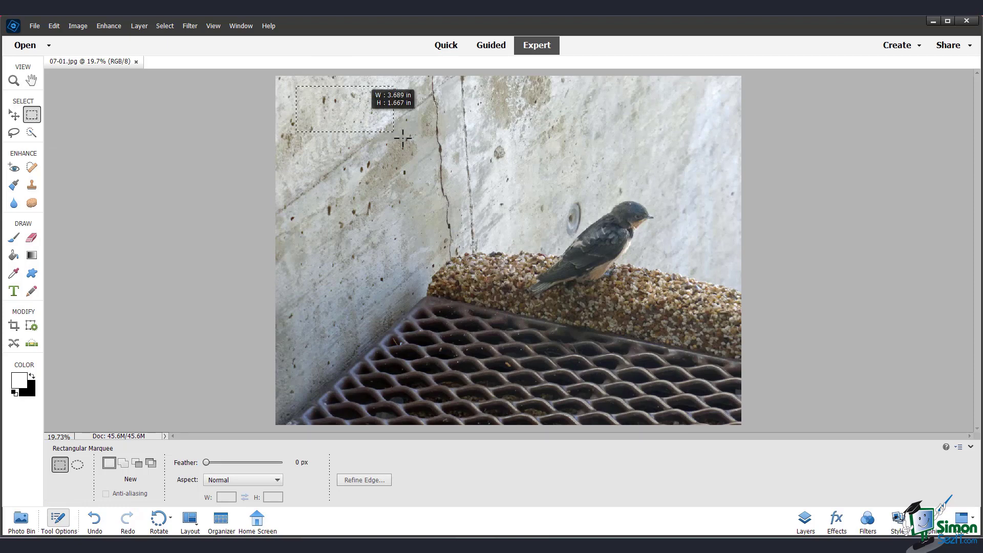
left_click_drag(724, 256, 719, 382)
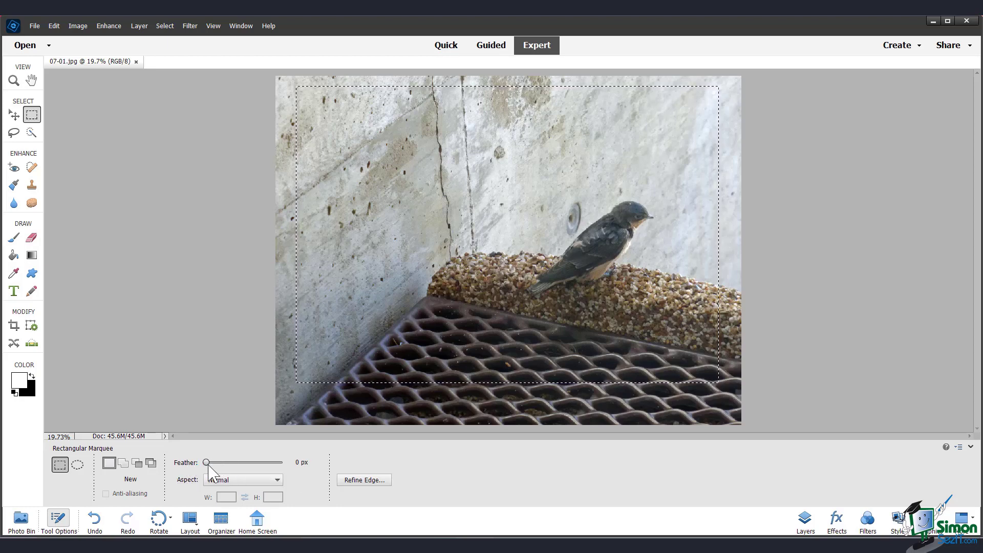
- Set the Rectangular Marquee's aspect option to Fixed Ratio with width 1 and height 1
left_click(245, 482)
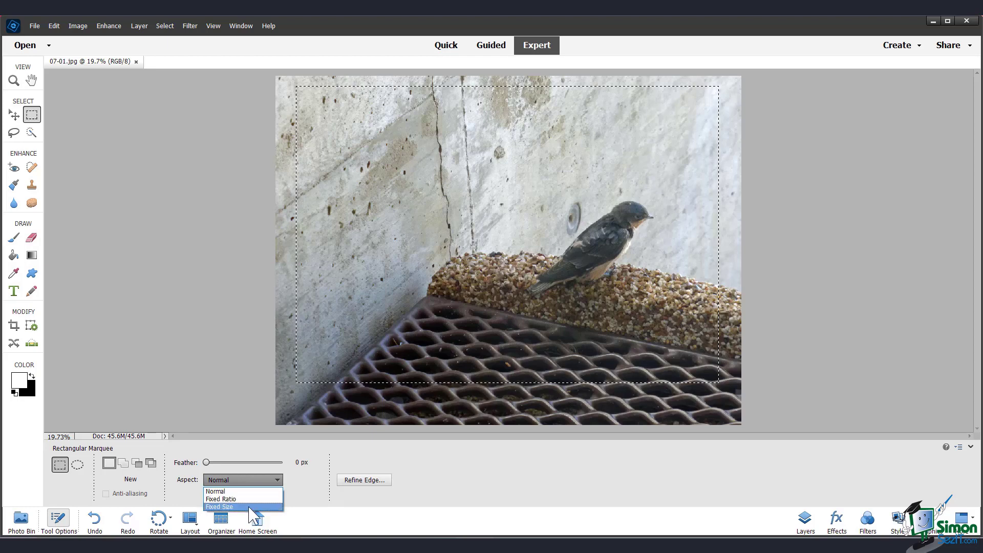
left_click(315, 492)
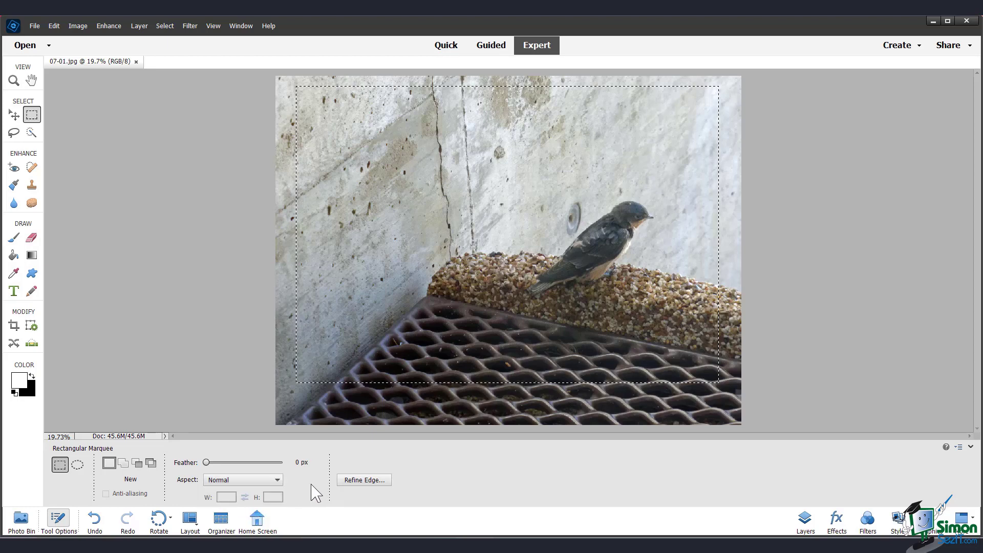
left_click(243, 480)
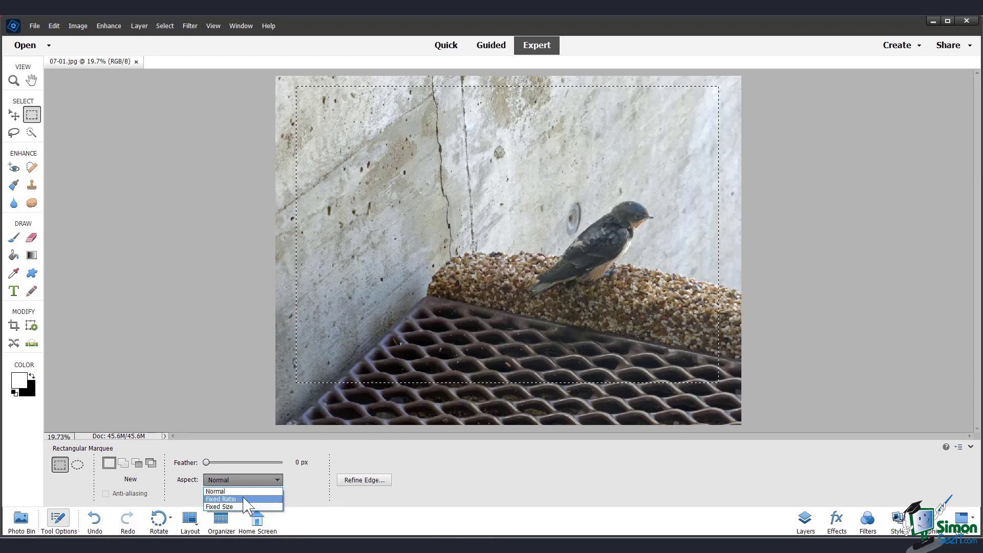
left_click(225, 499)
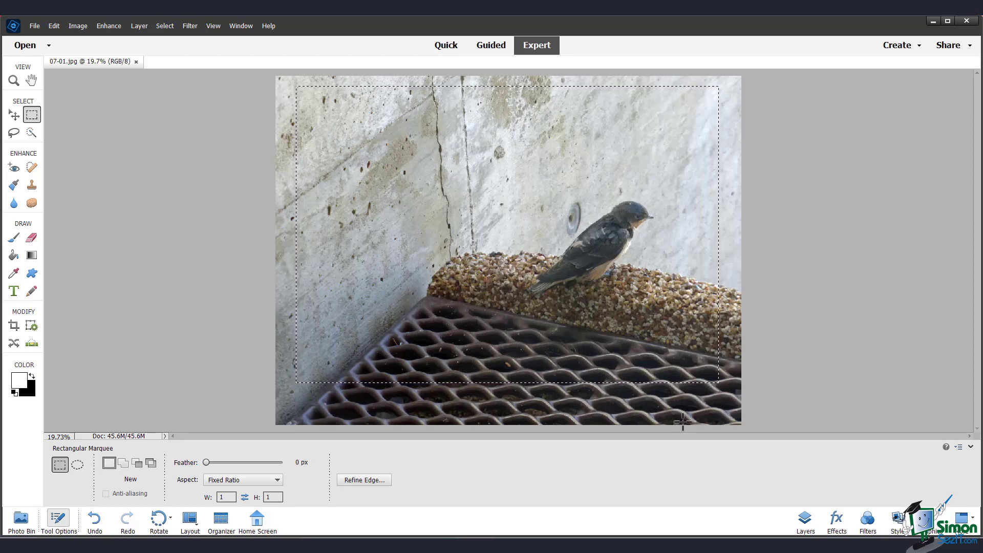
- Apply the first Artistic effect, the multicoloured painted face, to the photo
left_click(840, 523)
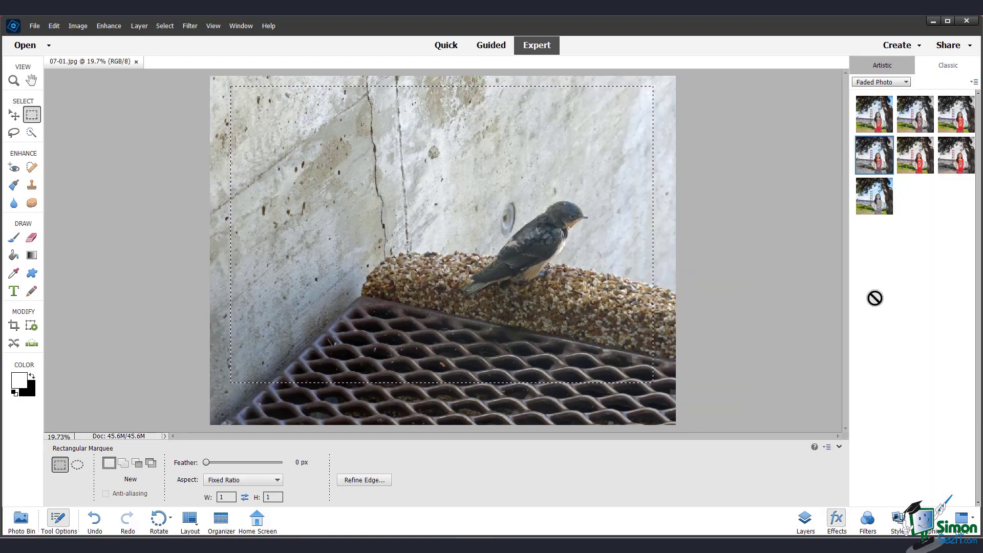
left_click(897, 71)
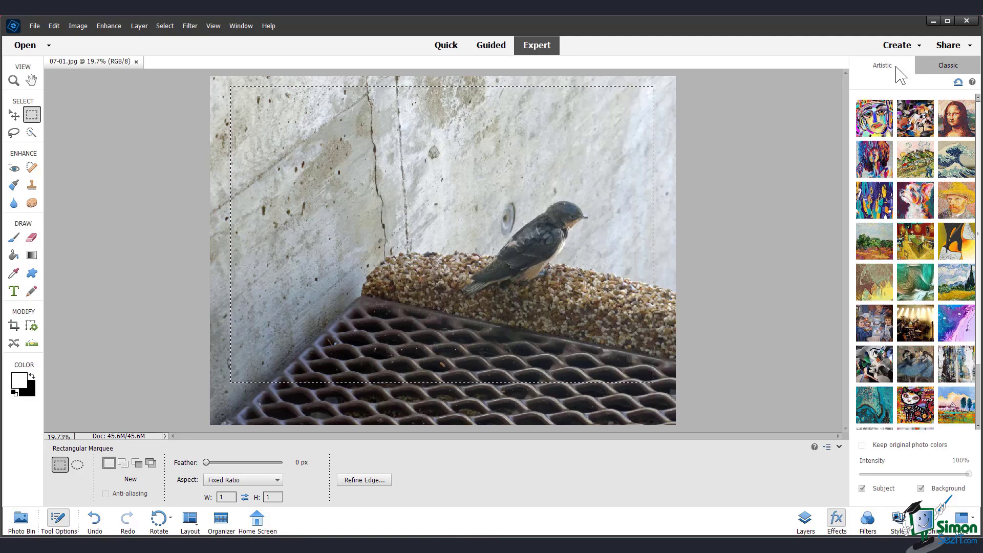
left_click(880, 133)
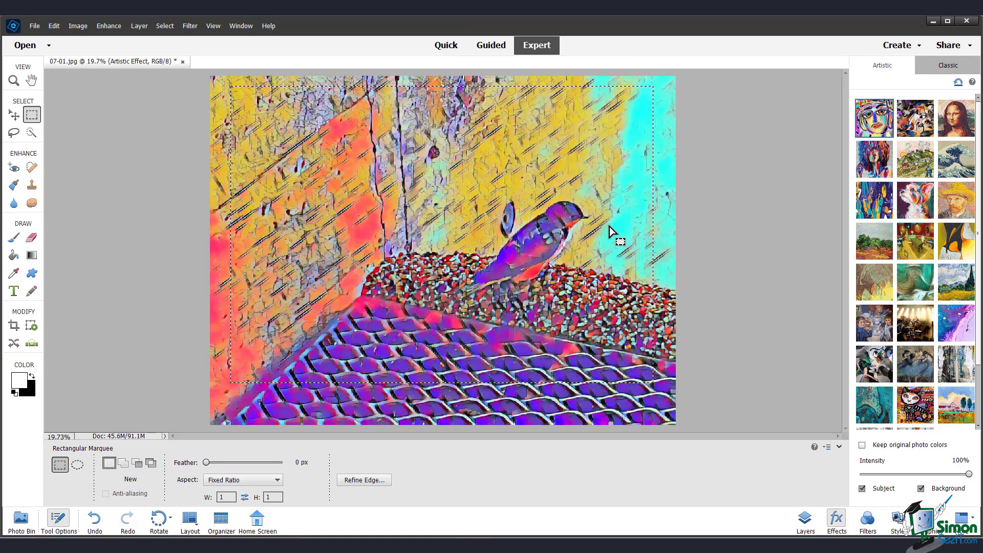
- Apply the Classic Faded Photo effect Desaturate Reds to the selected area, and undo both this effect and the artistic one
left_click(947, 69)
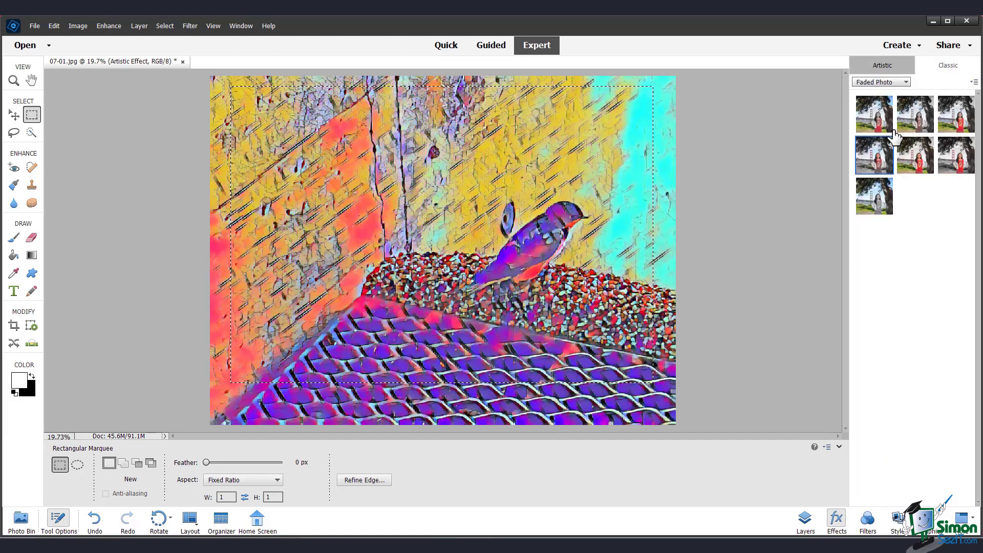
left_click(879, 205)
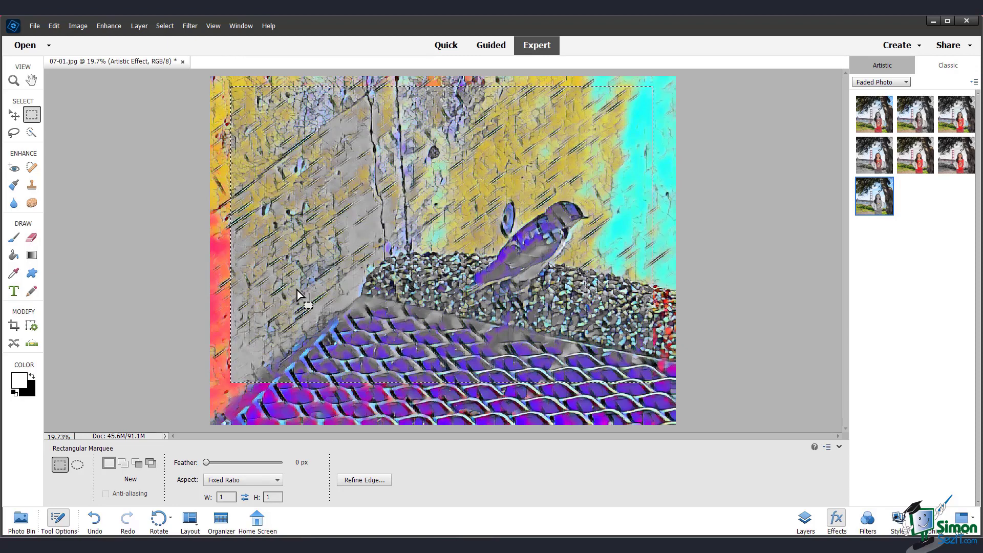
key("ctrl+z")
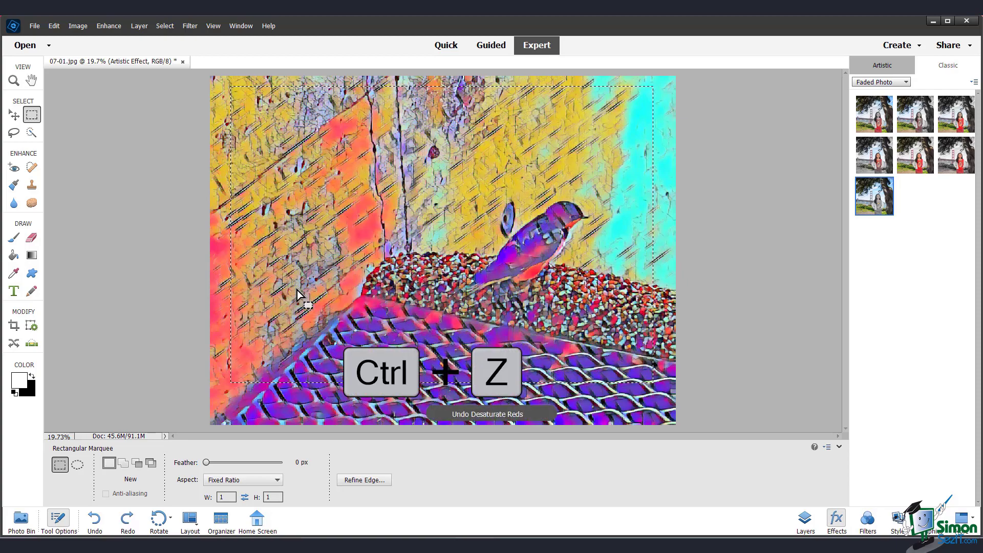
key("ctrl+z")
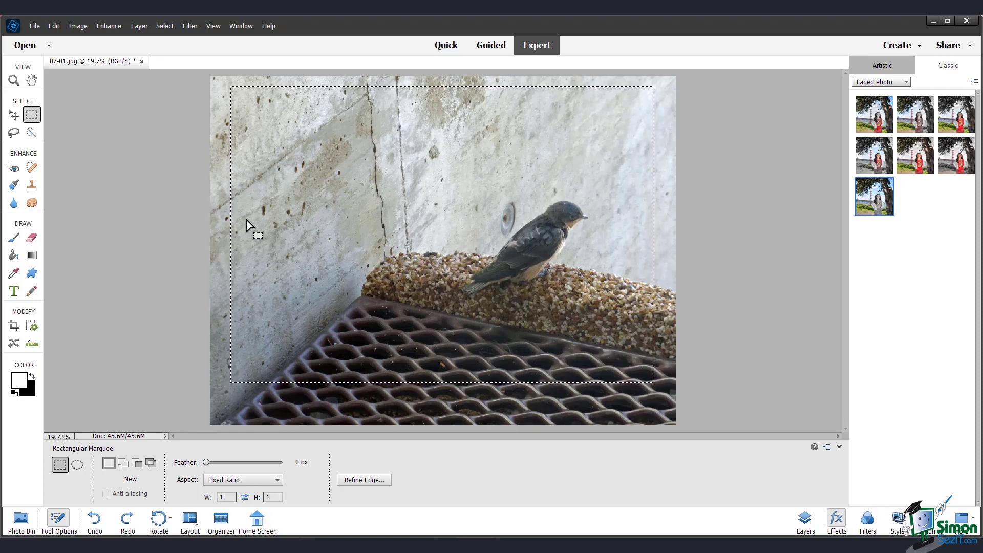
- Deselect the large rectangular selection on the photo
left_click(165, 26)
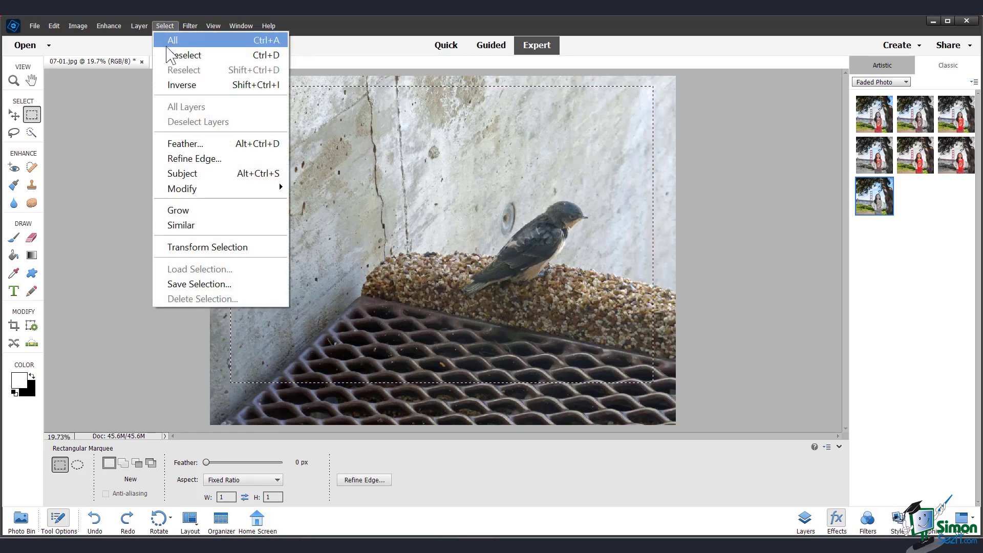
left_click(138, 102)
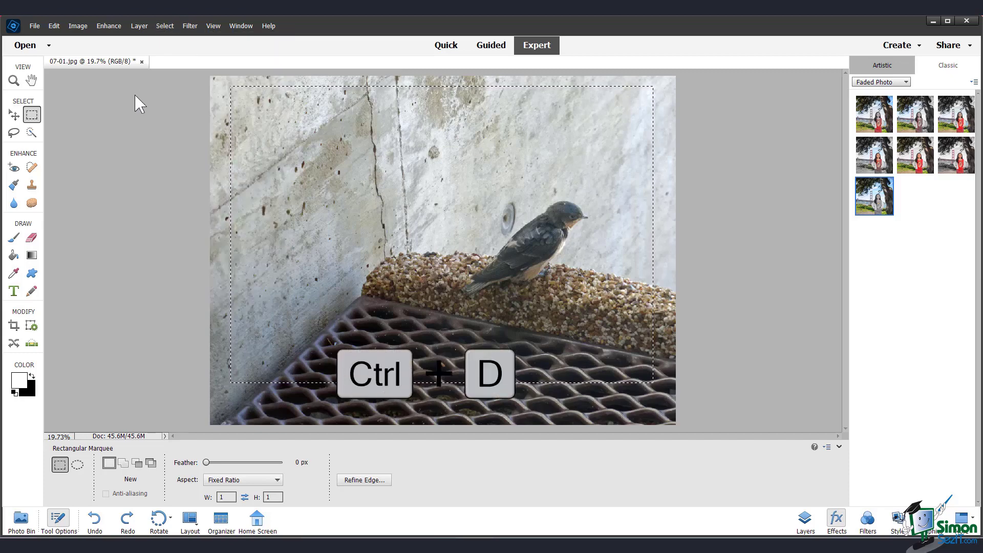
key("ctrl+d")
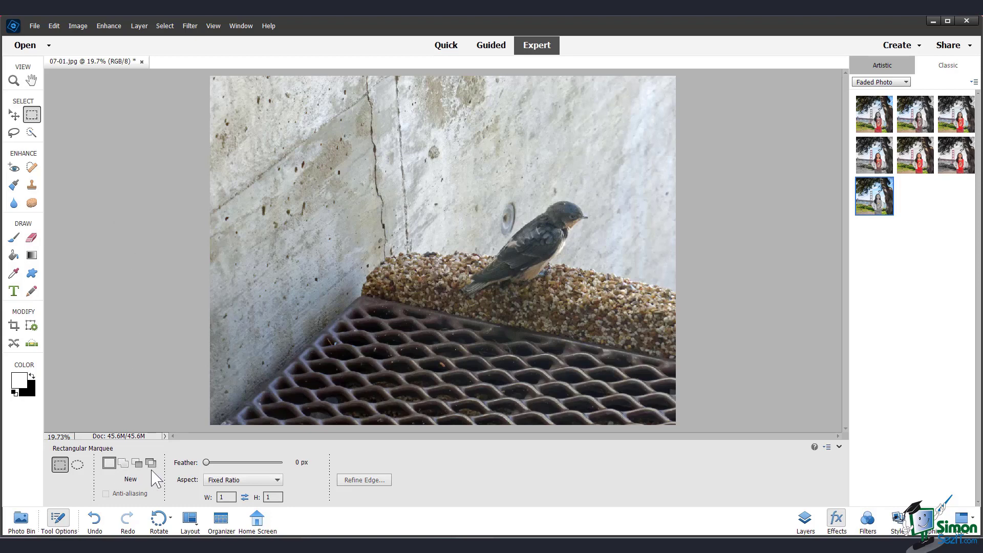
- Draw a perfectly circular selection around the bird with the Elliptical Marquee tool
left_click(78, 465)
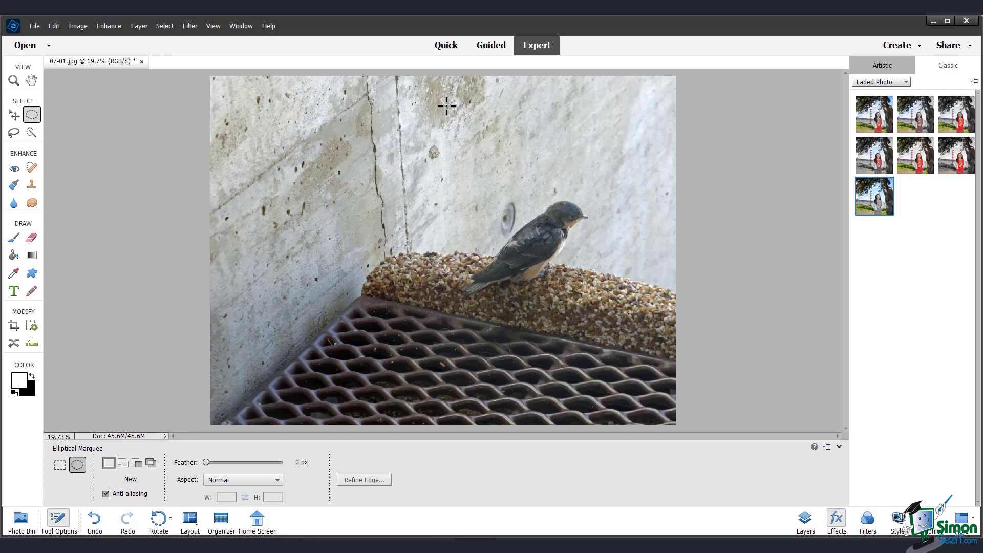
key("shift")
left_click_drag(447, 106, 653, 360)
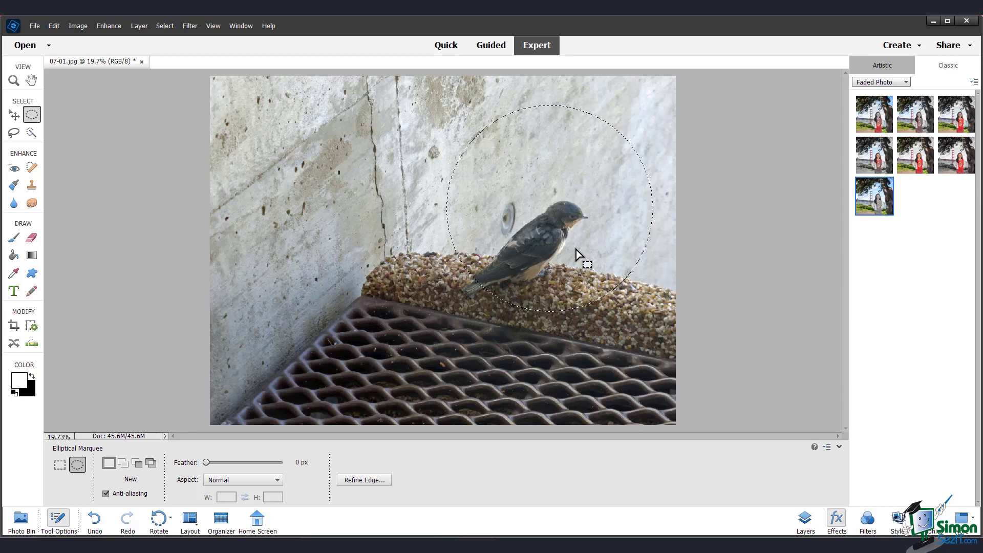
- Move the circular selection around the bird and replace it with a smaller circle over the lower-right part of the grate
left_click_drag(576, 247, 560, 277)
left_click_drag(228, 205, 337, 316)
left_click_drag(538, 293, 681, 413)
left_click(653, 416)
- Add one circle around the bird and another over the grate to the selection, and subtract a wide ellipse across the grate
left_click(122, 463)
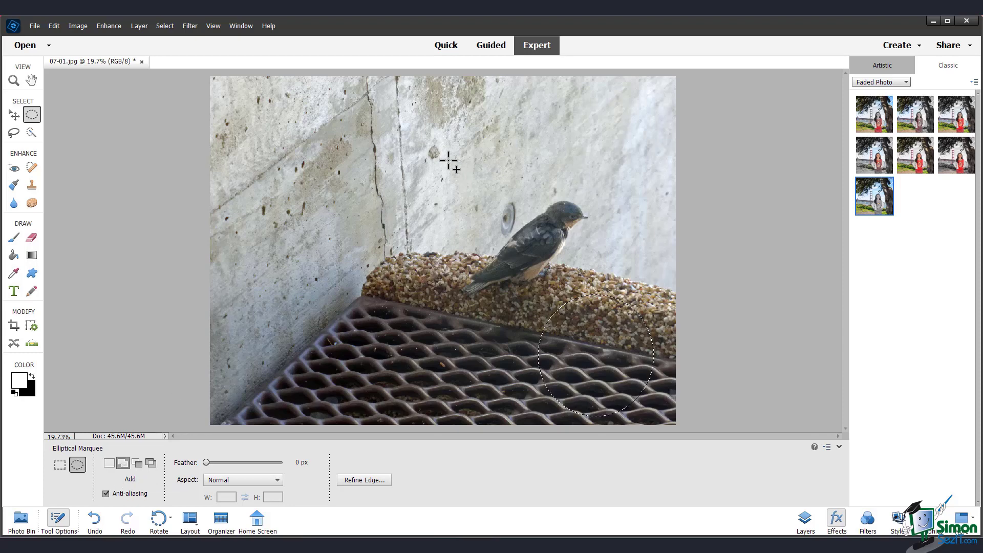
left_click_drag(445, 161, 623, 322)
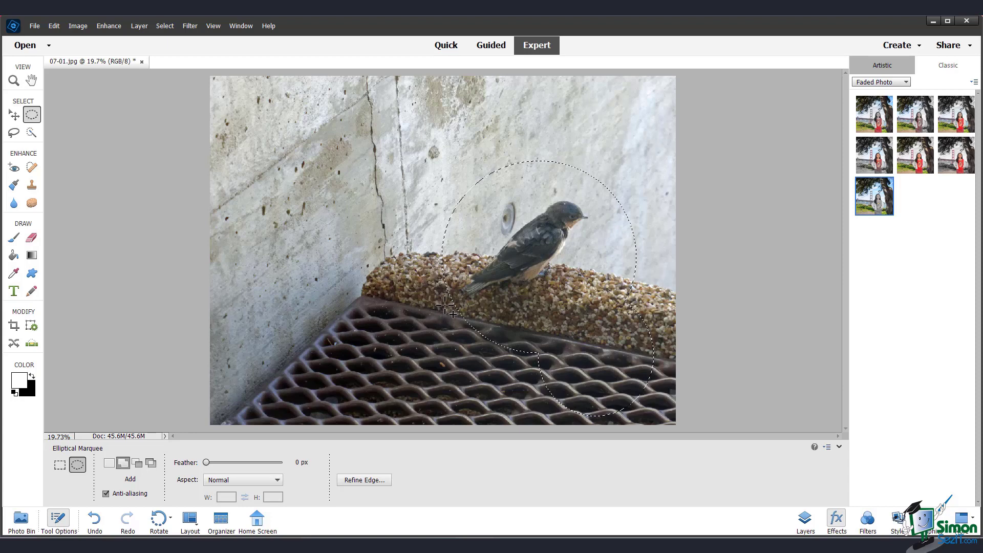
left_click_drag(450, 304, 542, 392)
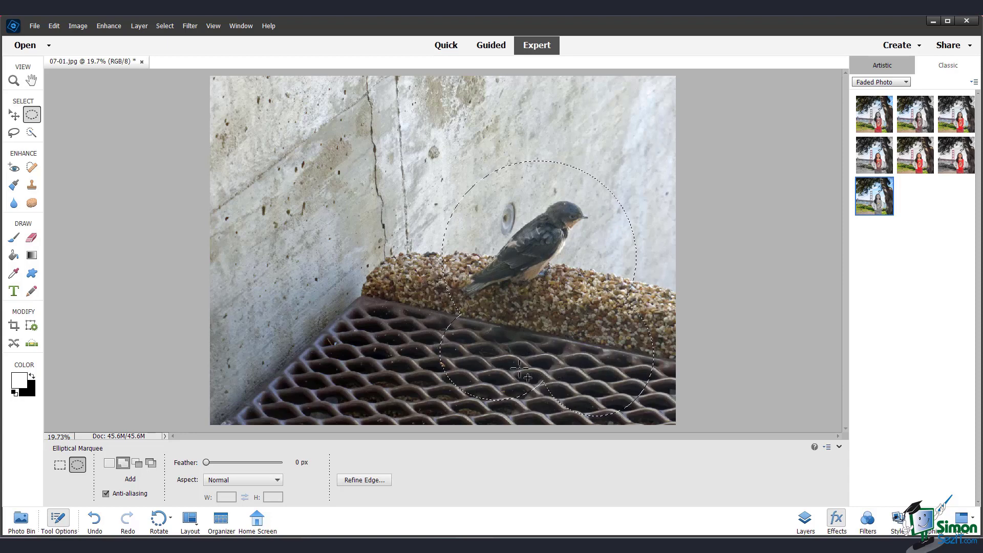
left_click(136, 464)
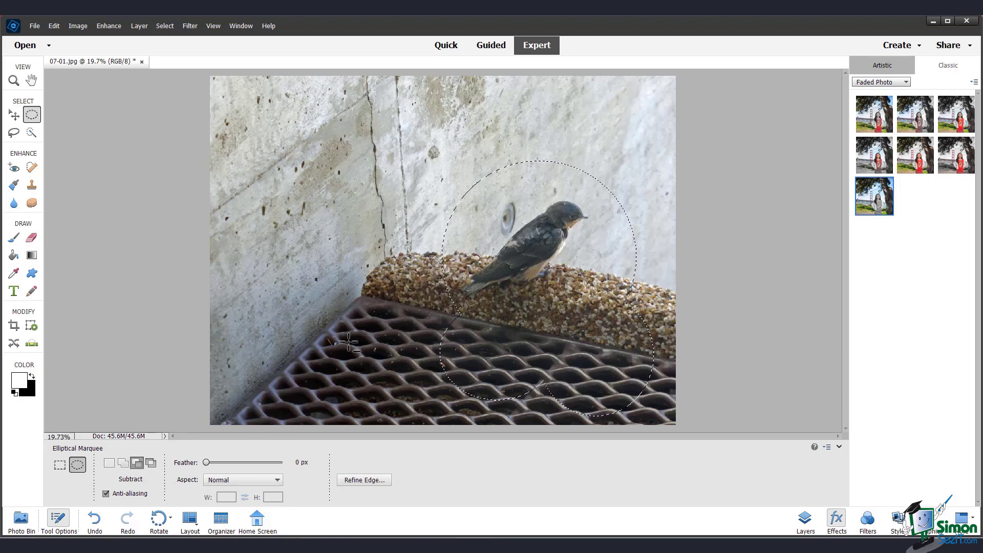
left_click_drag(418, 322, 661, 421)
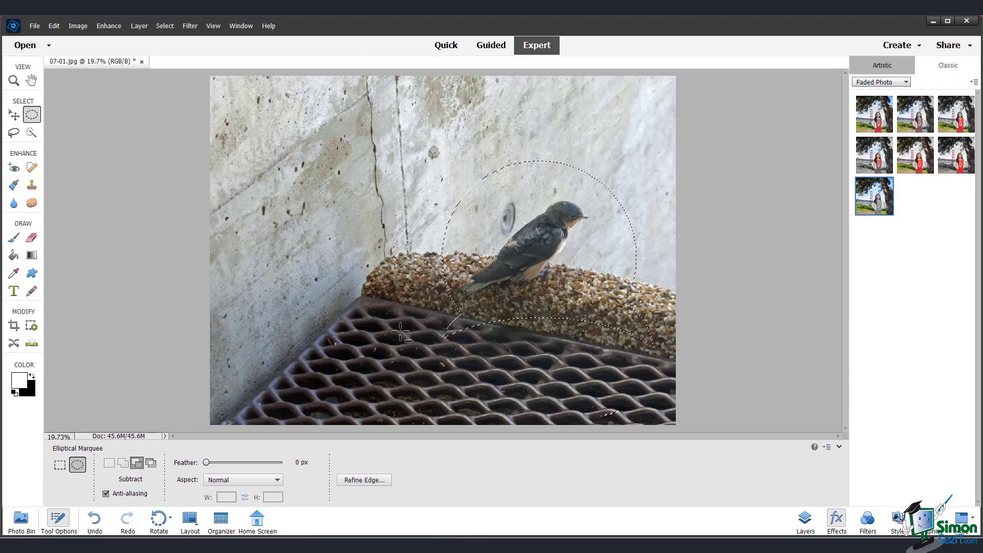
- Intersect the selection with an ellipse around the bird about 13.7 in wide and 12.0 in high, and clear the selection
left_click(152, 463)
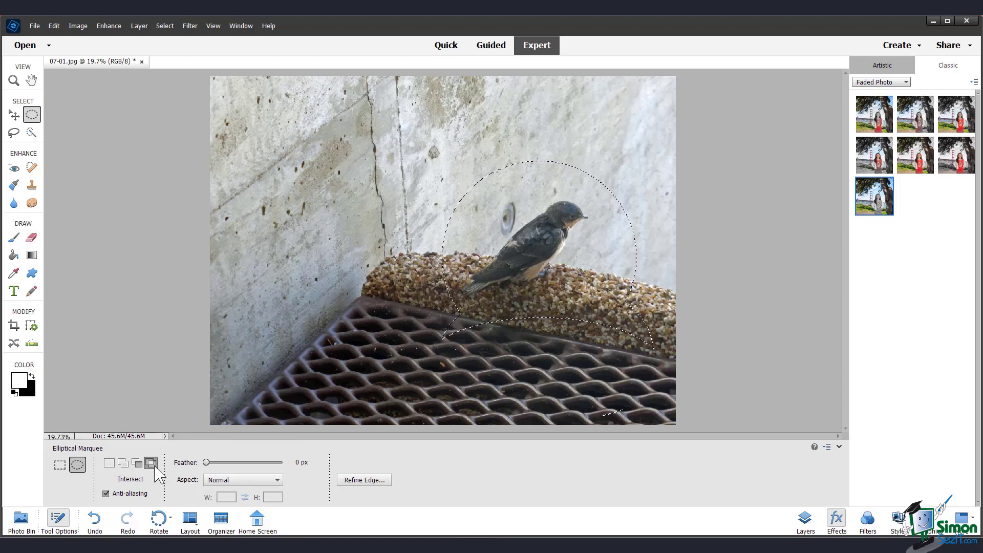
left_click_drag(385, 87, 633, 306)
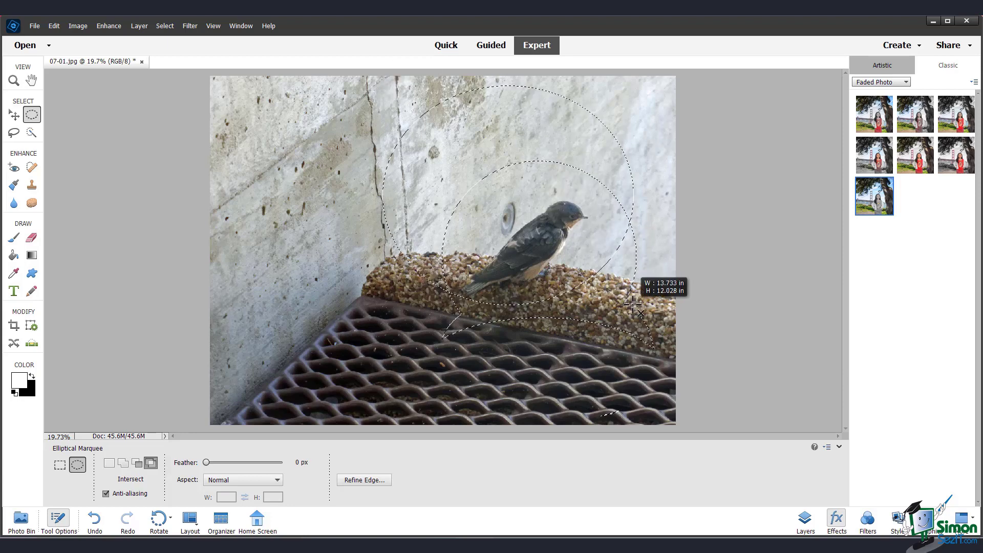
left_click_drag(633, 305, 633, 305)
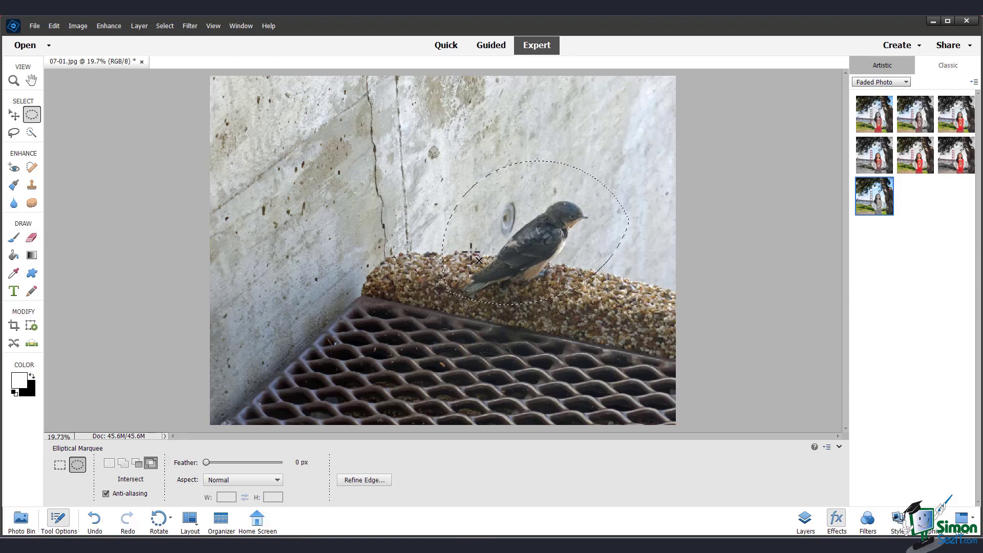
key("ctrl+d")
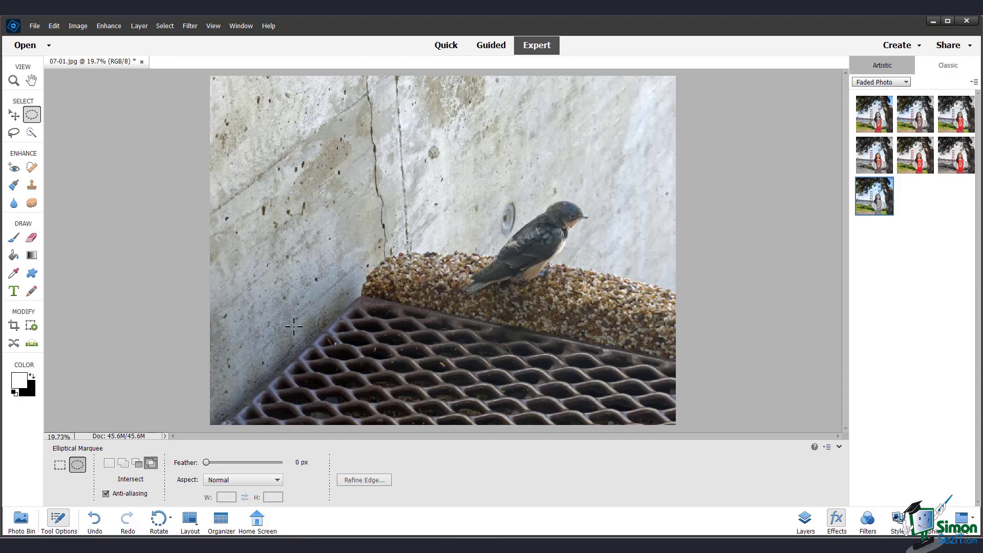
- Draw a square selection with the Rectangular Marquee tool and reposition it so the bird sits inside it
left_click(61, 466)
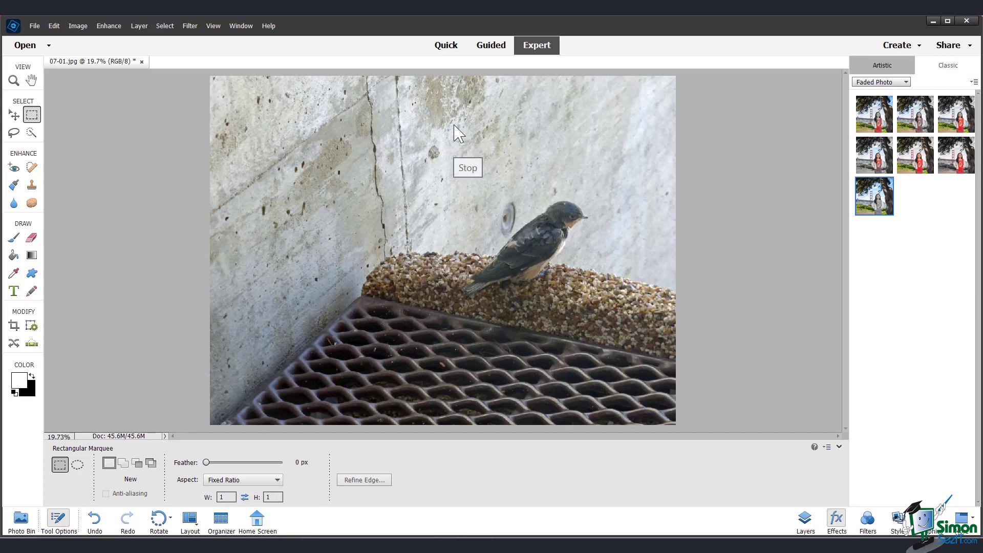
left_click_drag(433, 108, 658, 378)
left_click(657, 378)
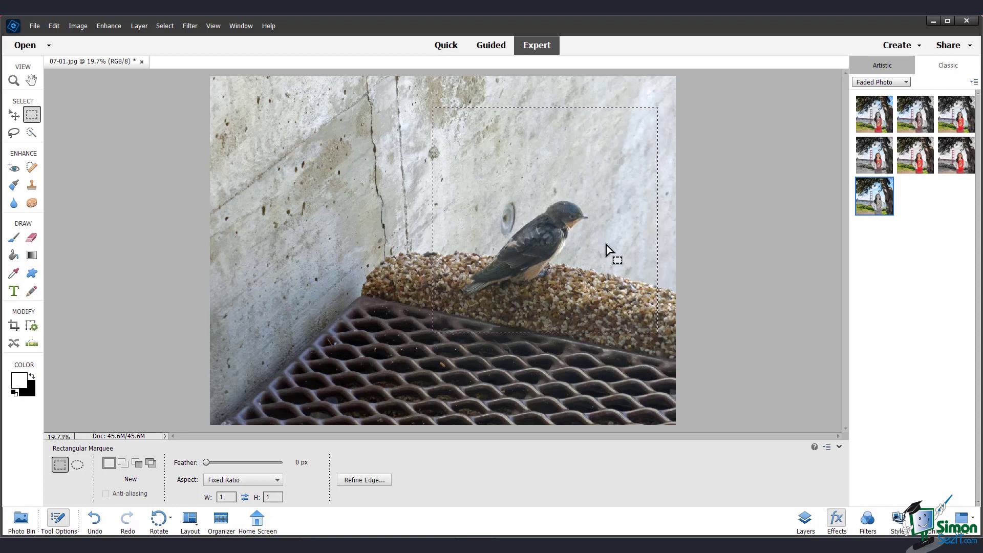
left_click_drag(606, 240, 582, 269)
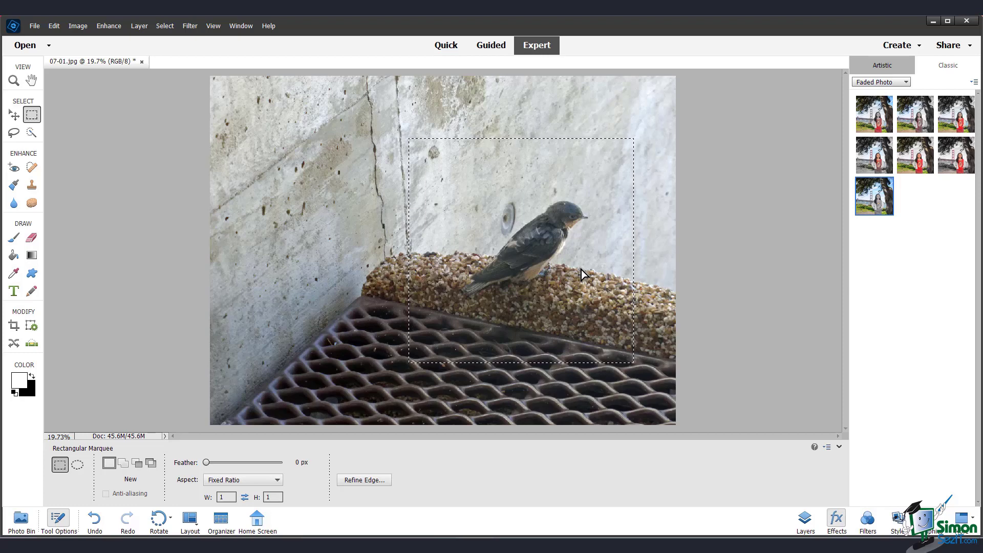
- Copy the selected area and create a new blank white document with the Clipboard preset, 2219 by 2219 pixels at 180 pixels/inch
key("ctrl+c")
left_click(34, 26)
mouse_move(55, 41)
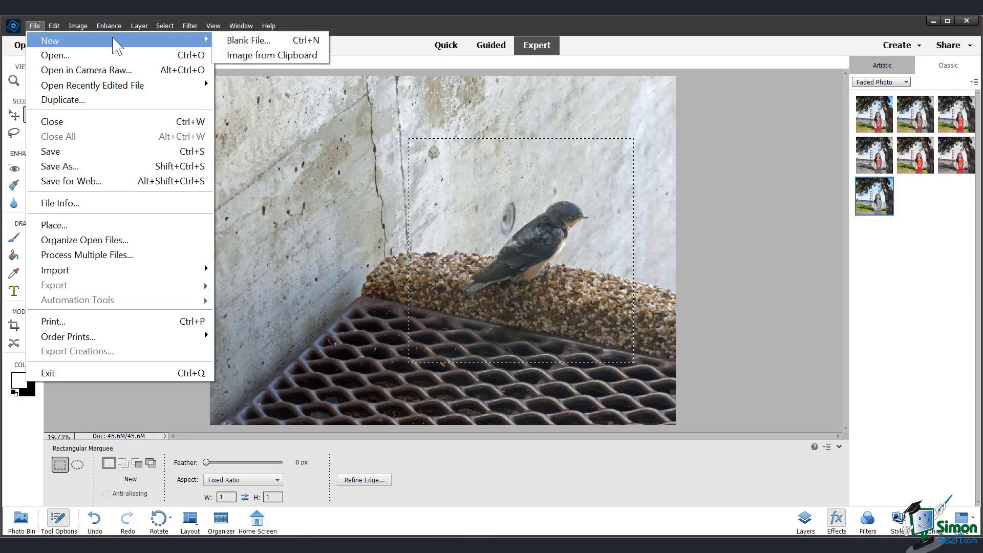
left_click(234, 39)
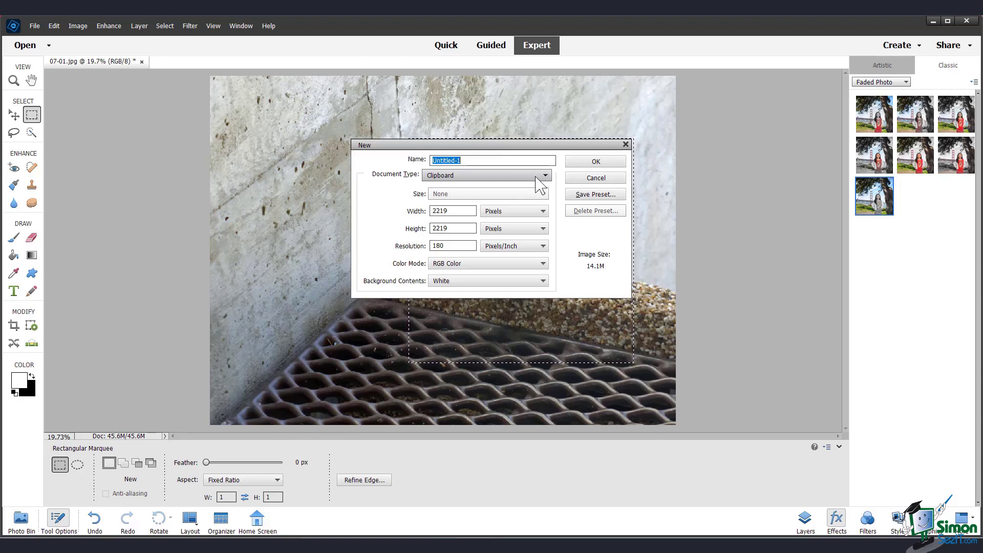
left_click(594, 162)
- Paste the copied bird area into the new blank document and undo the paste
left_click_drag(85, 77, 176, 70)
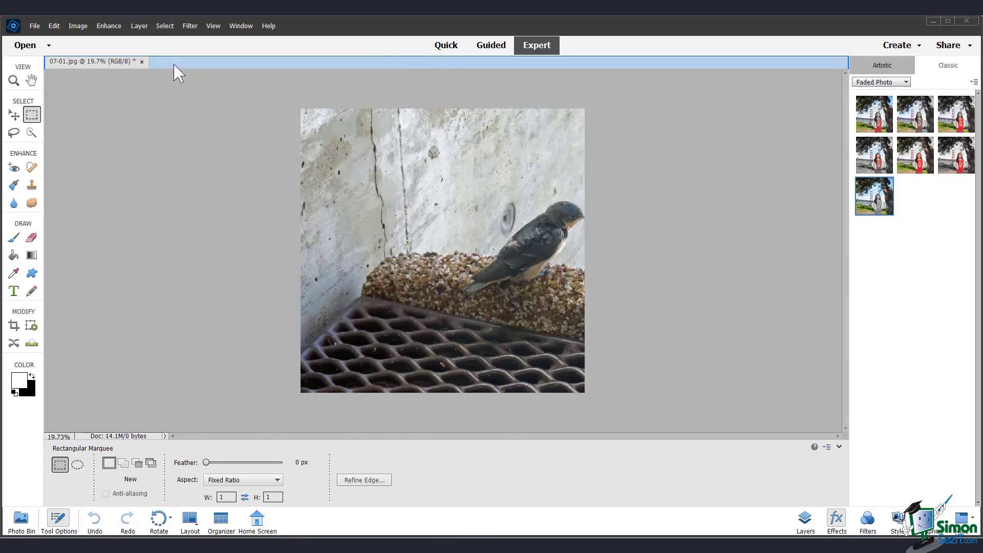
key("ctrl+v")
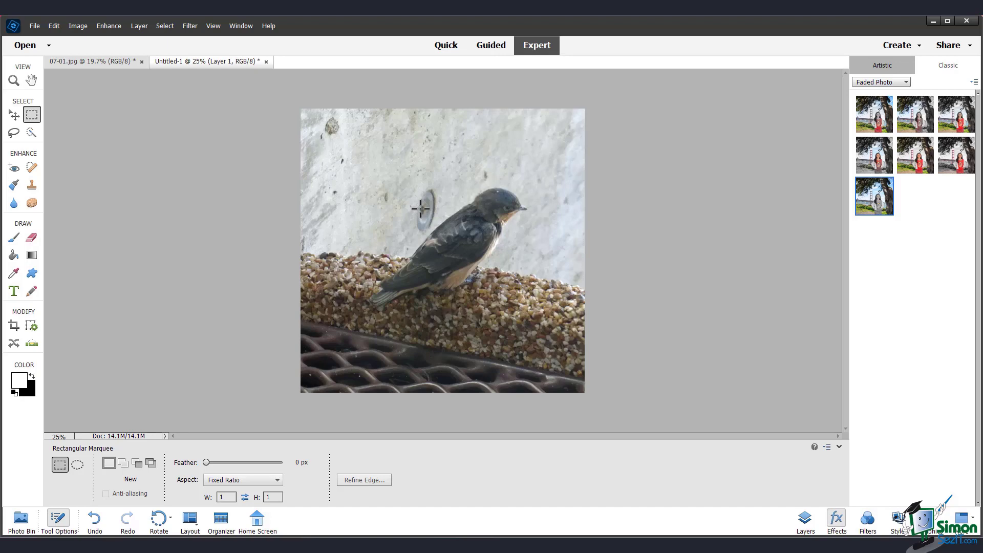
key("ctrl+z")
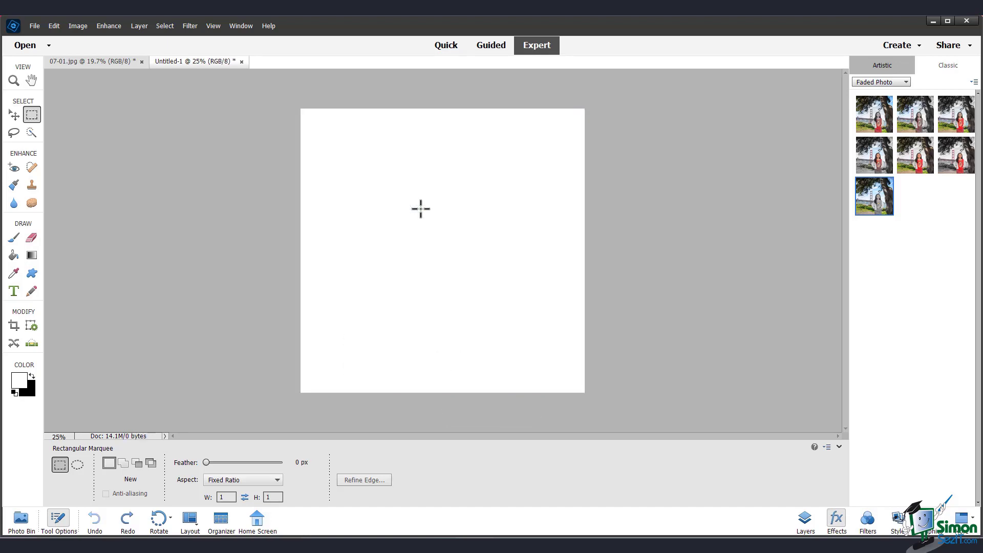
- In 07-01.jpg, set the Elliptical Marquee tool to New selection mode with a 50 px feather and clear the existing square selection
left_click(102, 62)
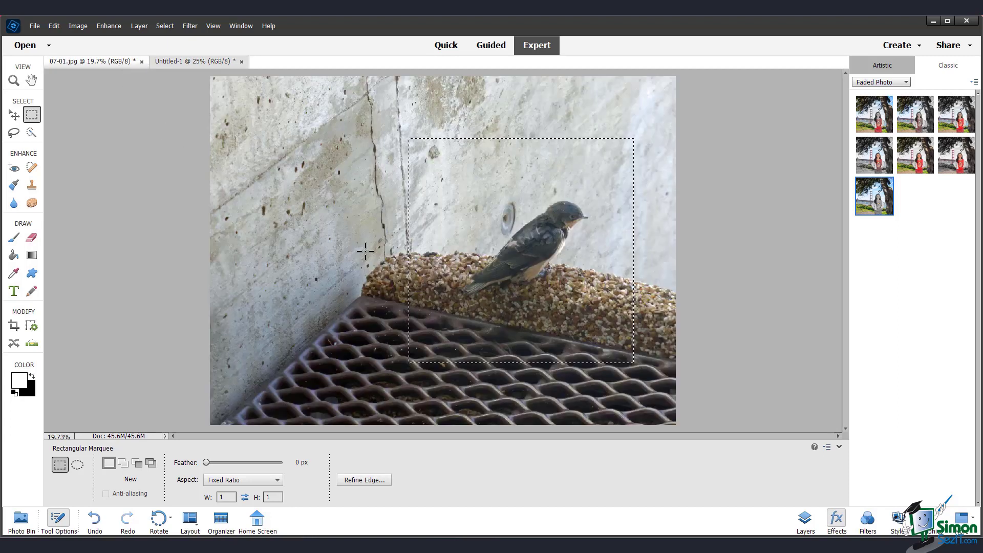
left_click(78, 465)
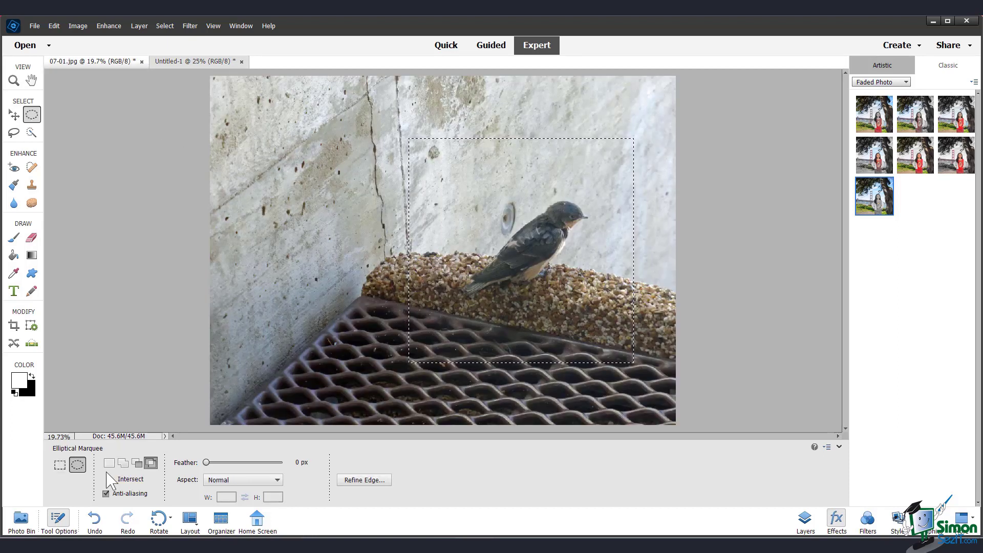
left_click(109, 463)
left_click_drag(206, 463, 223, 464)
left_click(470, 161)
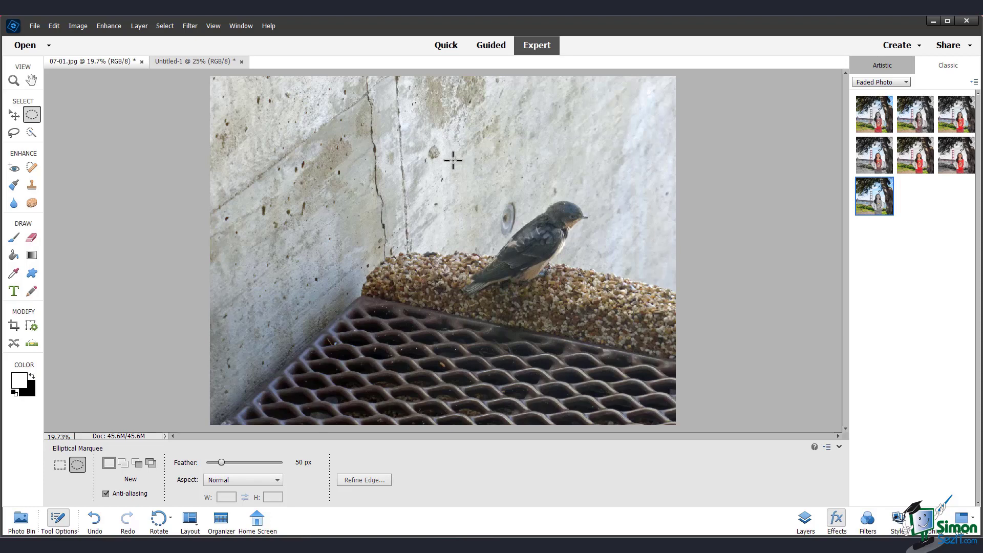
- Draw a circular selection about 8.2 in across around the bird and move it slightly down to center the bird
left_click_drag(453, 161, 632, 315)
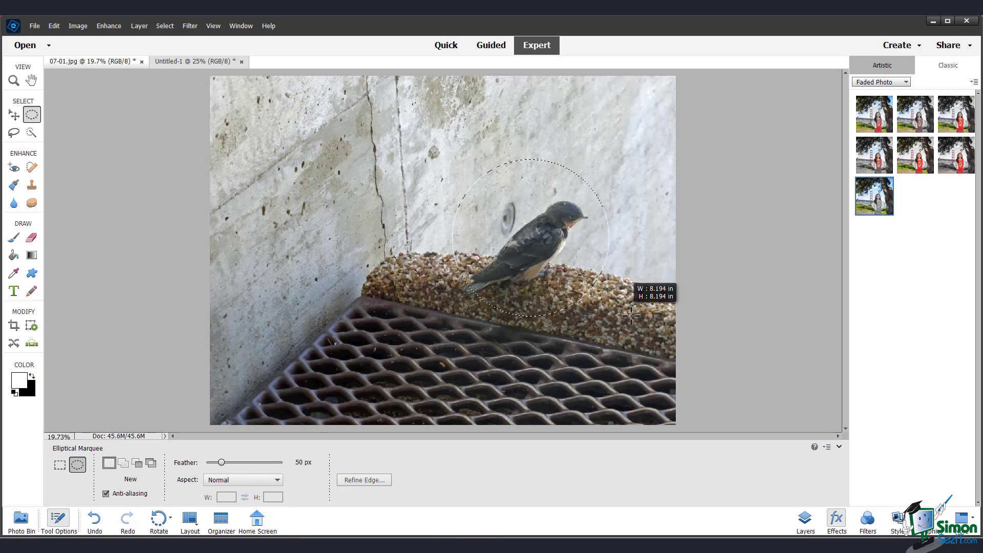
left_click_drag(589, 235, 584, 255)
- Copy the feathered circular selection and paste it into the blank Untitled-1 document
key("ctrl")
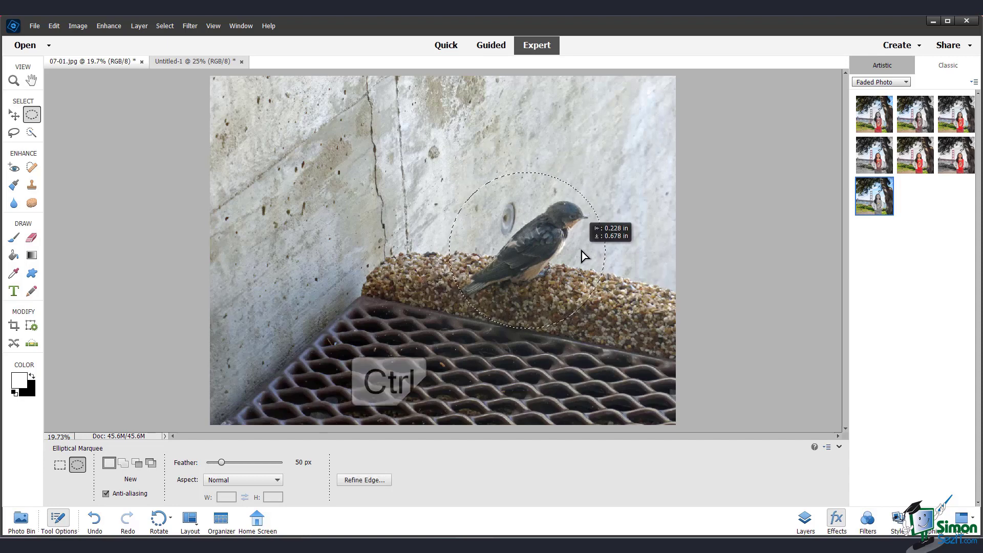
key("ctrl+c")
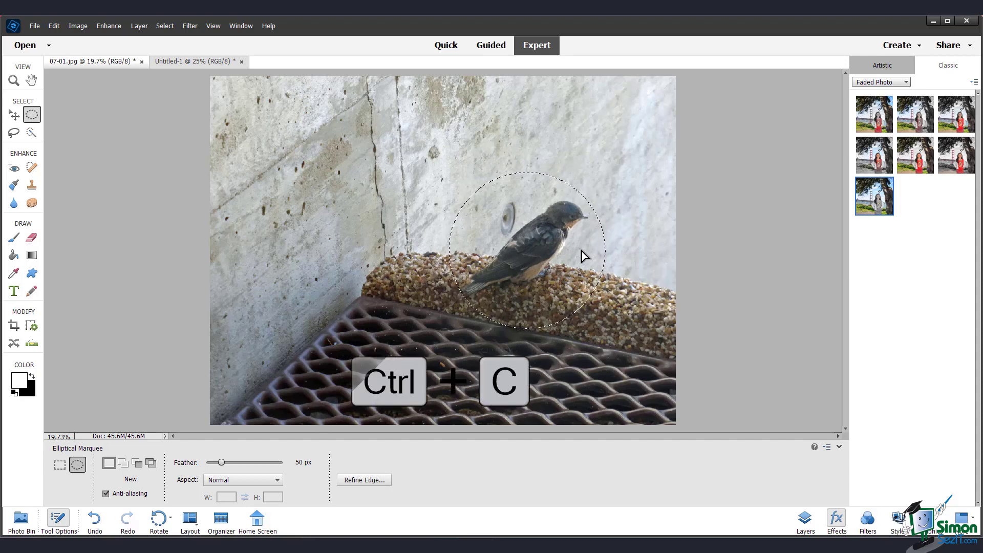
left_click(196, 63)
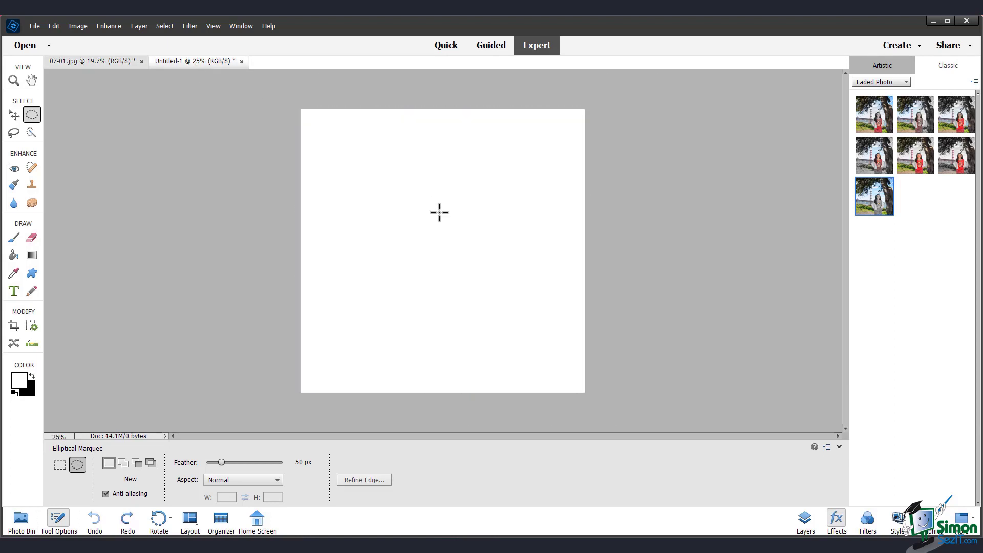
key("ctrl+v")
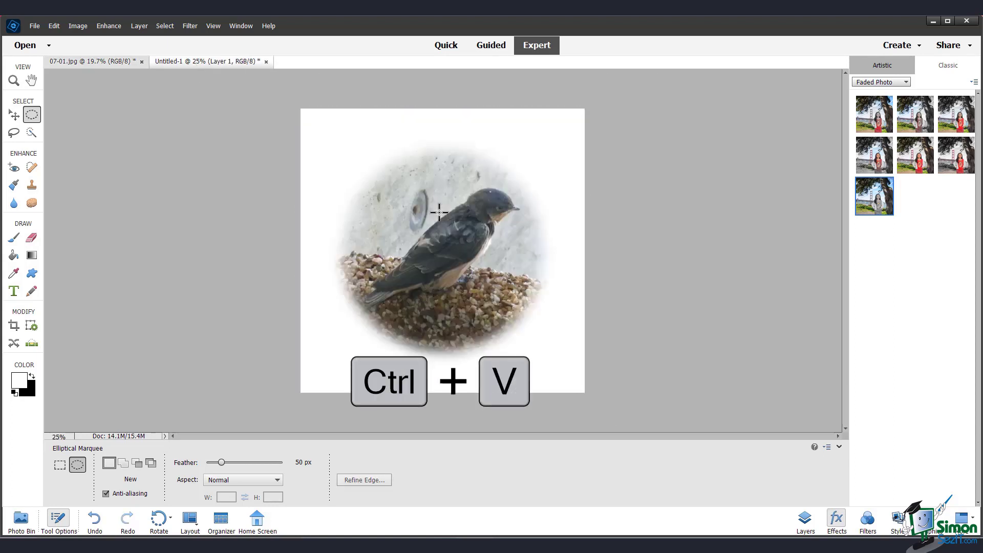